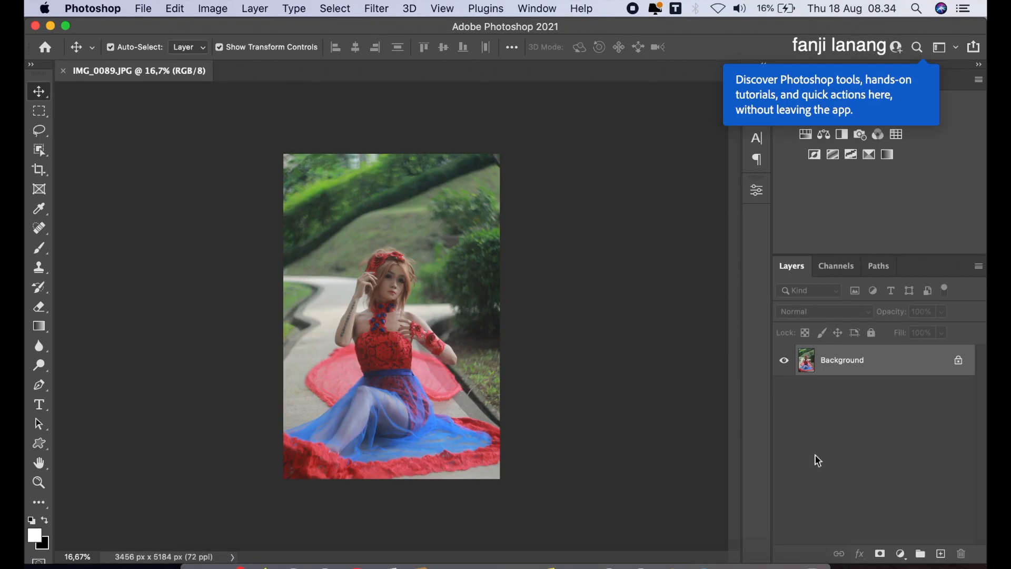
Duplicate the Background layer and open the copy in the Camera Raw Filter
left_click_drag(908, 367, 940, 553)
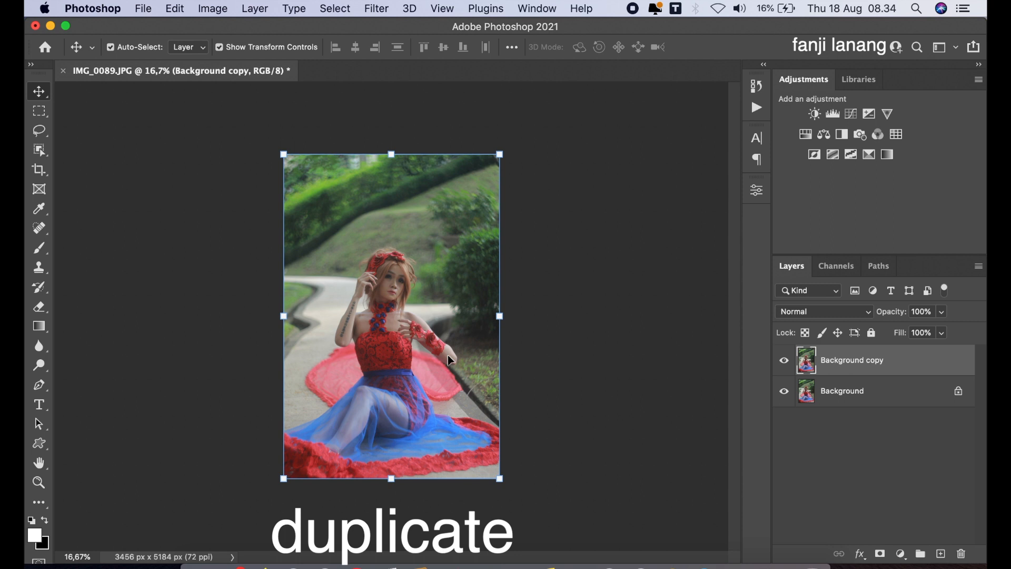
left_click(378, 10)
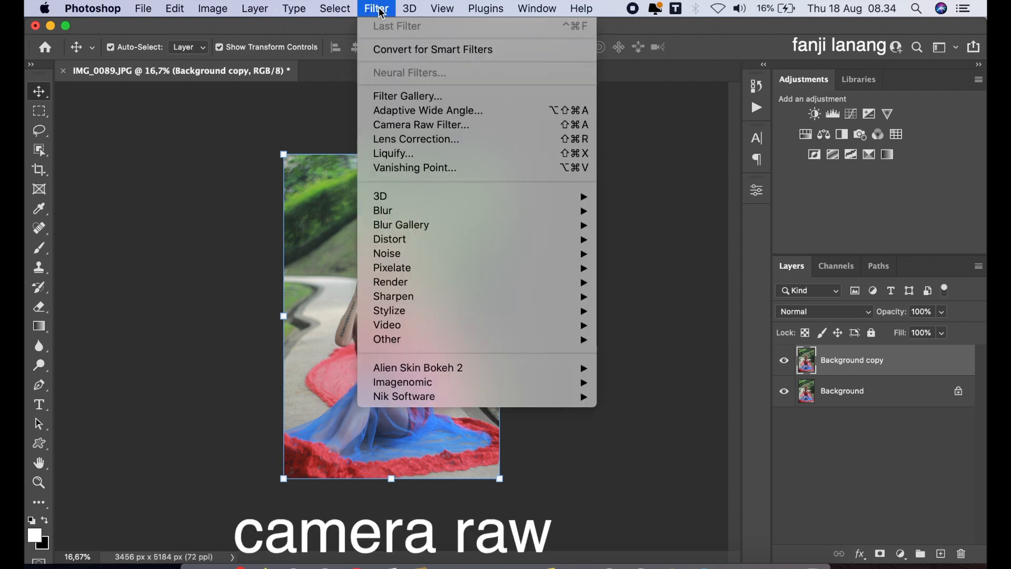
left_click(437, 125)
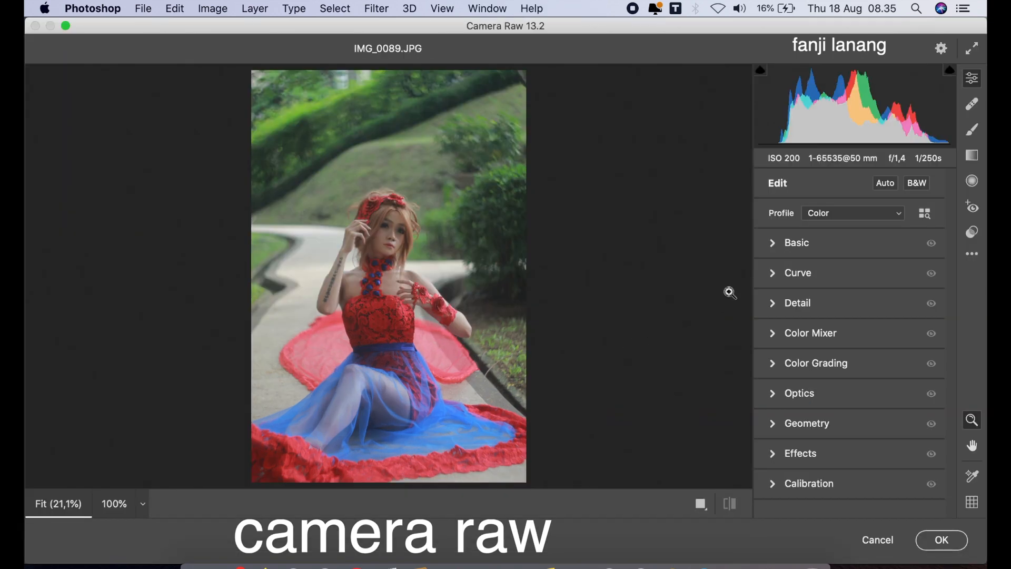
Set the basic tone adjustments to Contrast +20, Highlights -100, Shadows +100 and Blacks -40
left_click(771, 244)
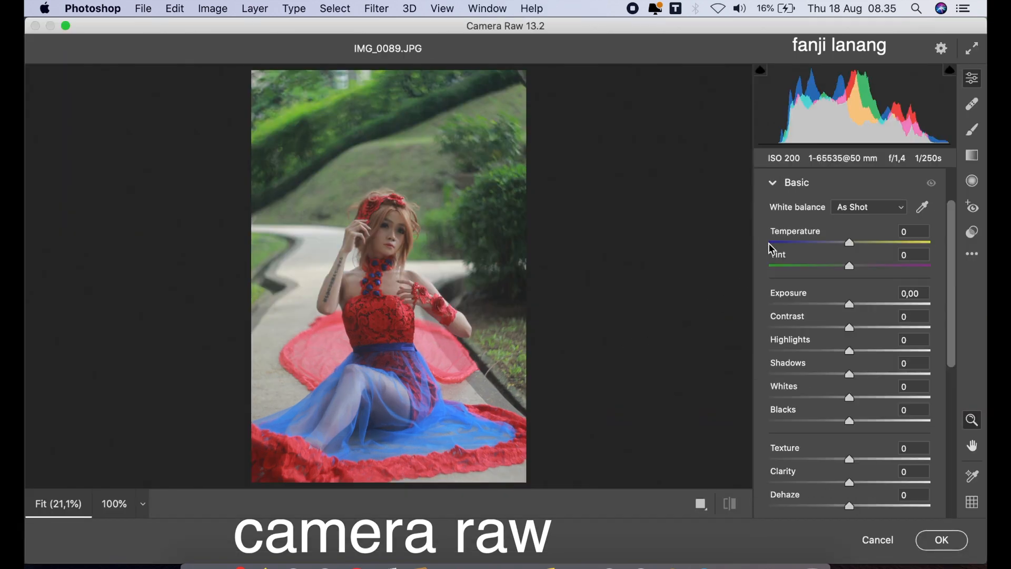
left_click(866, 328)
left_click_drag(865, 328, 685, 365)
left_click_drag(849, 374, 971, 424)
left_click_drag(856, 424, 821, 431)
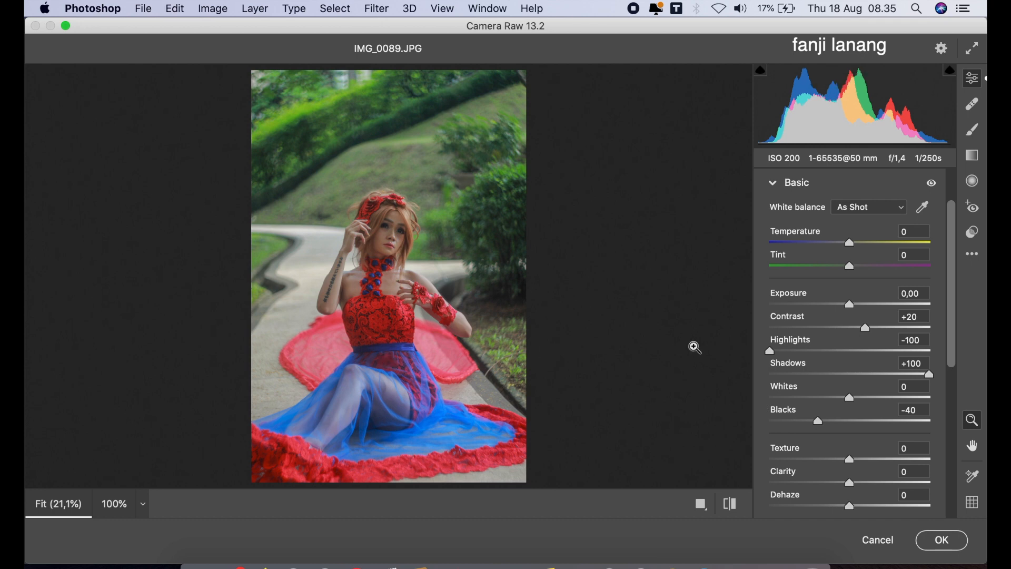
Compare the photo with its original version and set Dehaze to +10
left_click(730, 504)
left_click(730, 503)
left_click(861, 508)
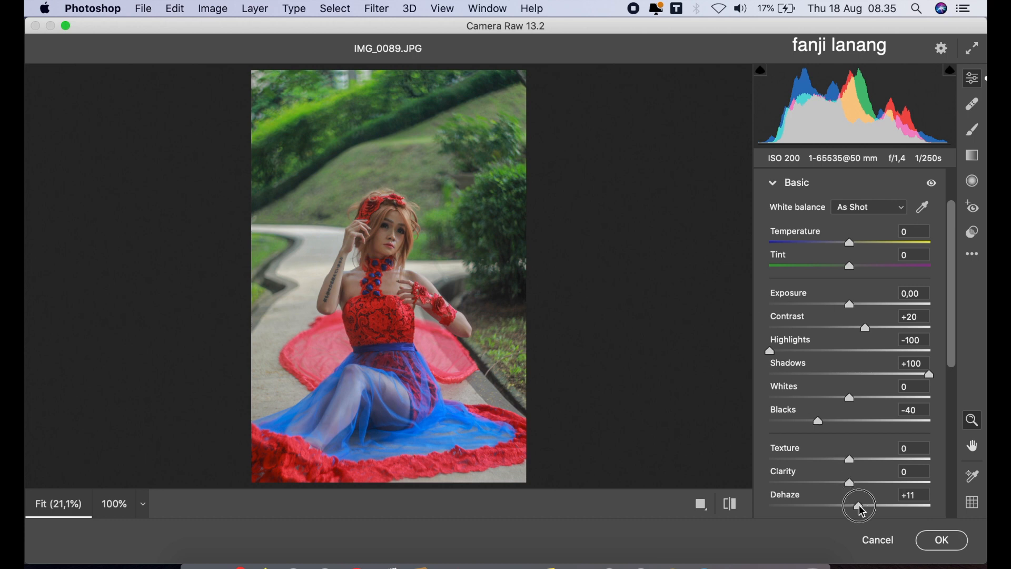
left_click_drag(860, 510, 859, 510)
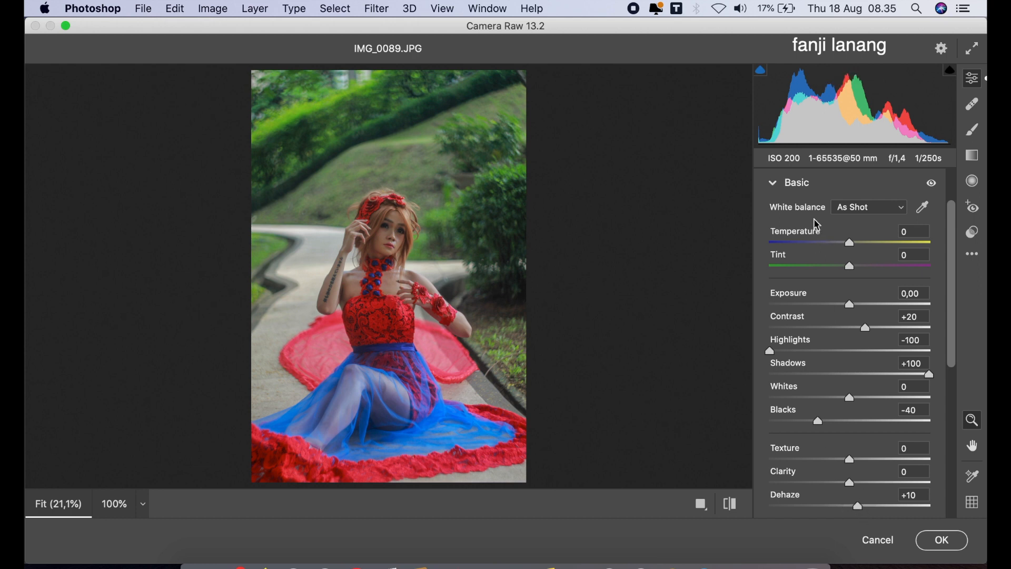
left_click(774, 184)
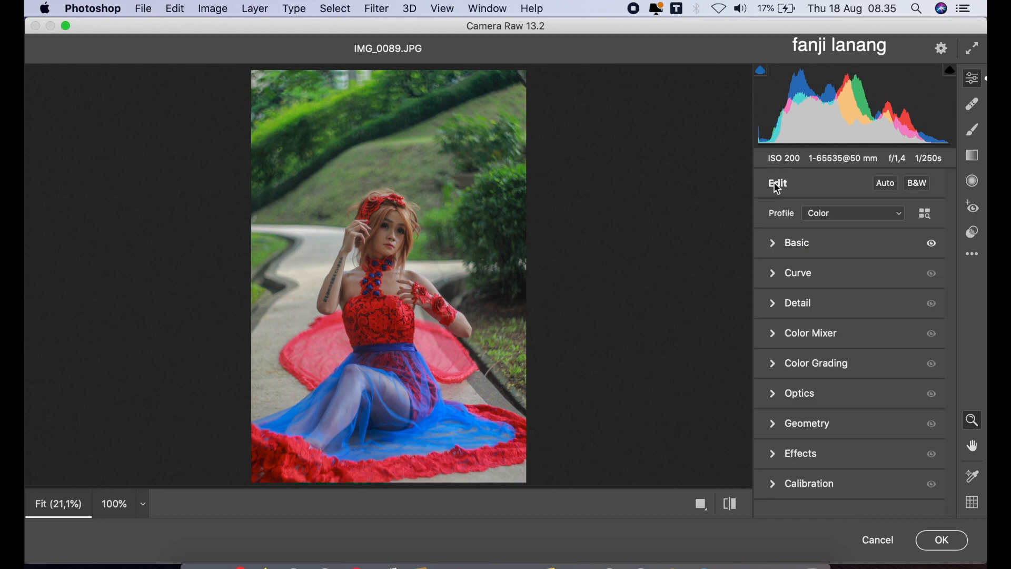
Shape the point curve into a slight S with points at input 62, output 57 and input 194, output 200
left_click(780, 273)
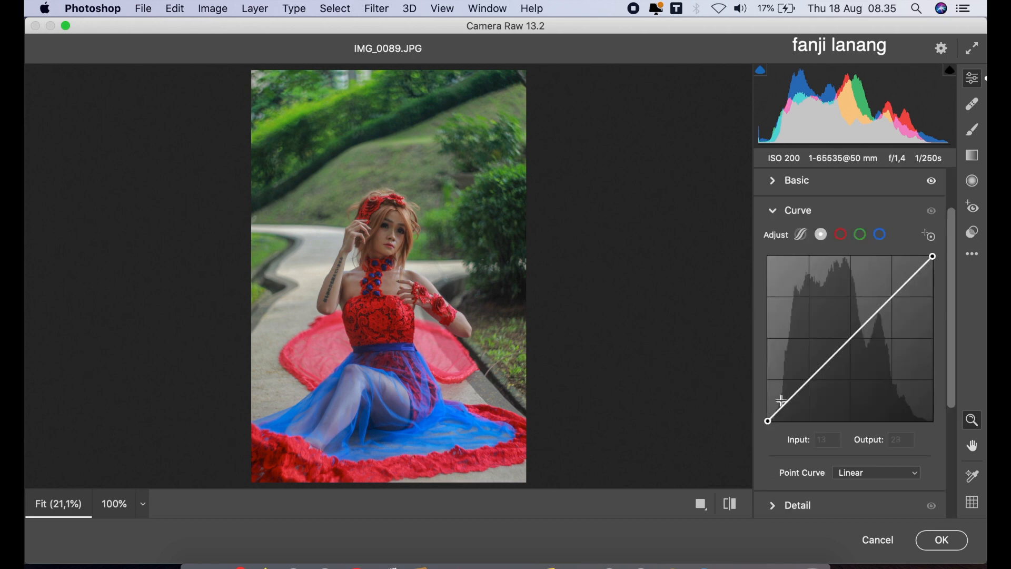
left_click(810, 384)
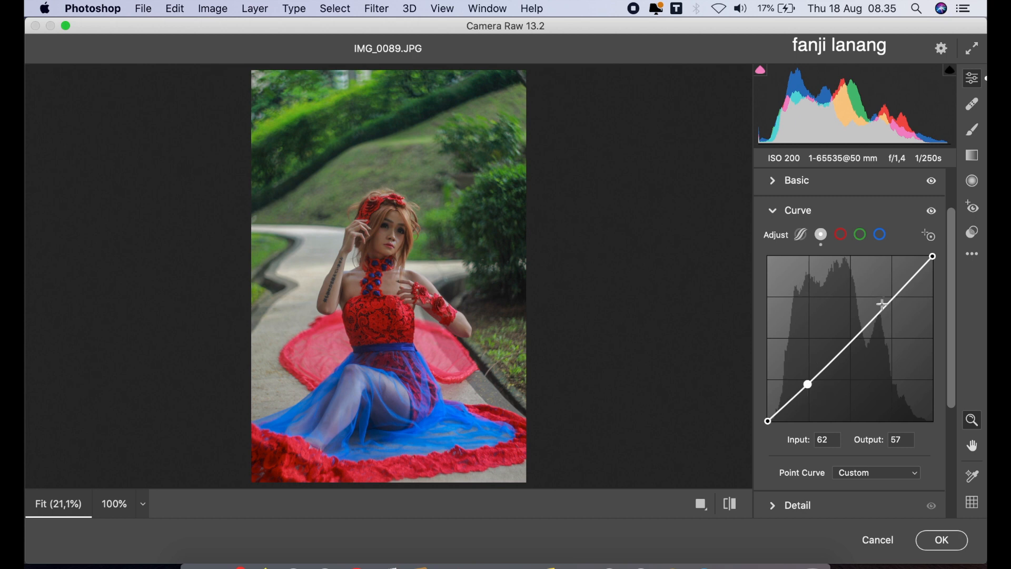
left_click(894, 291)
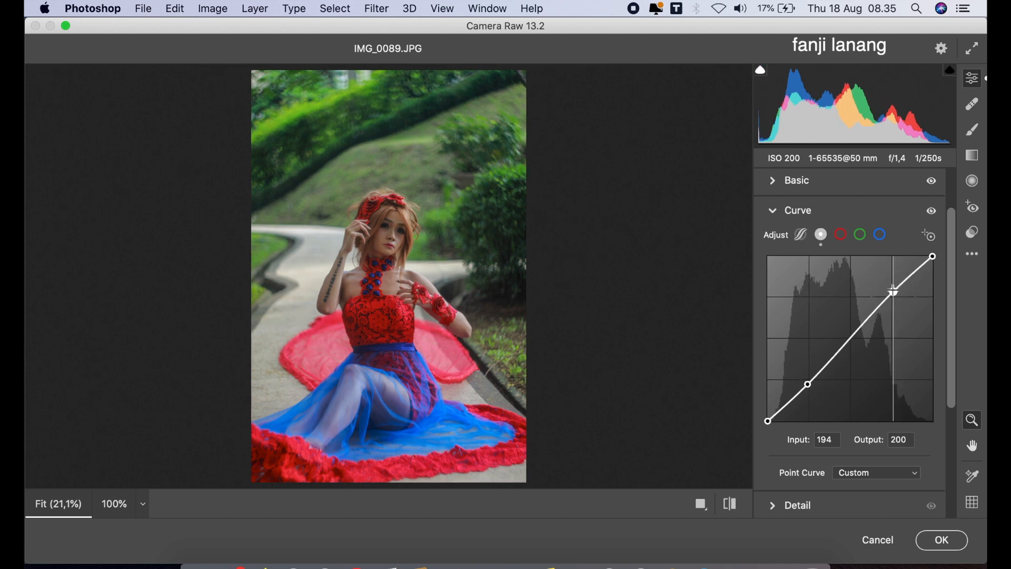
left_click(780, 217)
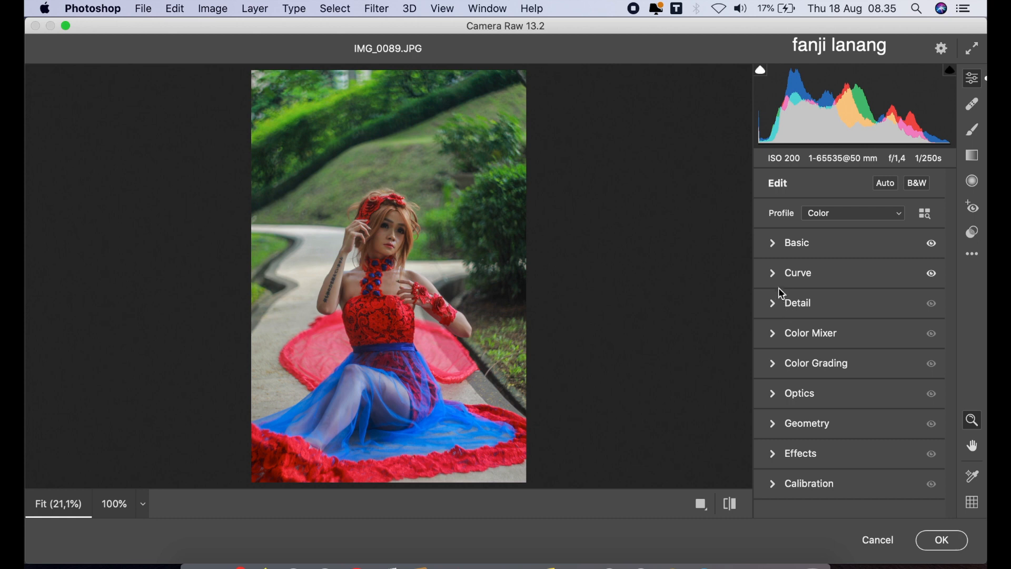
Reduce the photo's Vibrance to -10 in the basic adjustments
left_click(776, 254)
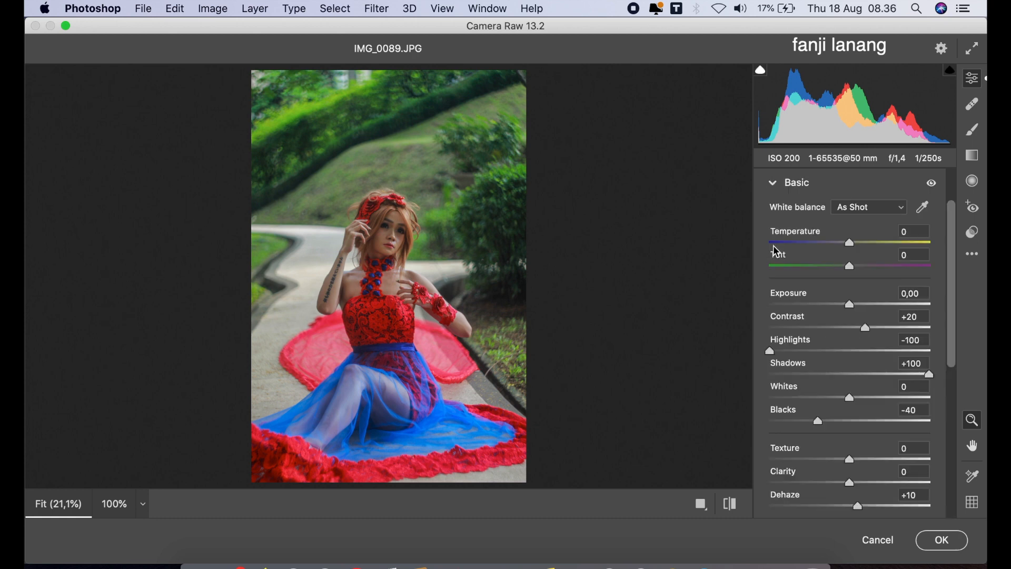
left_click_drag(950, 337, 942, 396)
left_click_drag(841, 433, 845, 435)
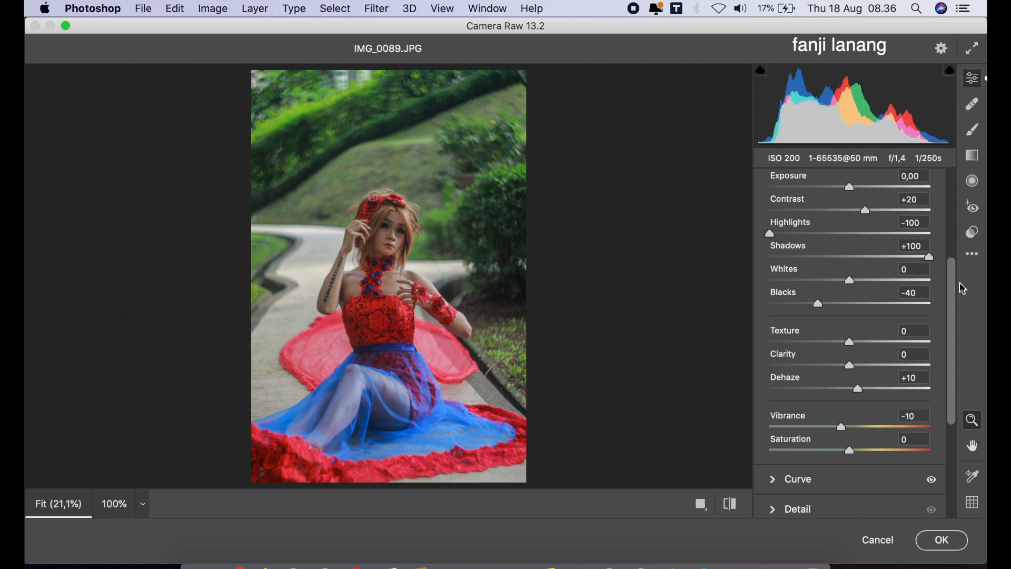
left_click_drag(950, 264, 950, 203)
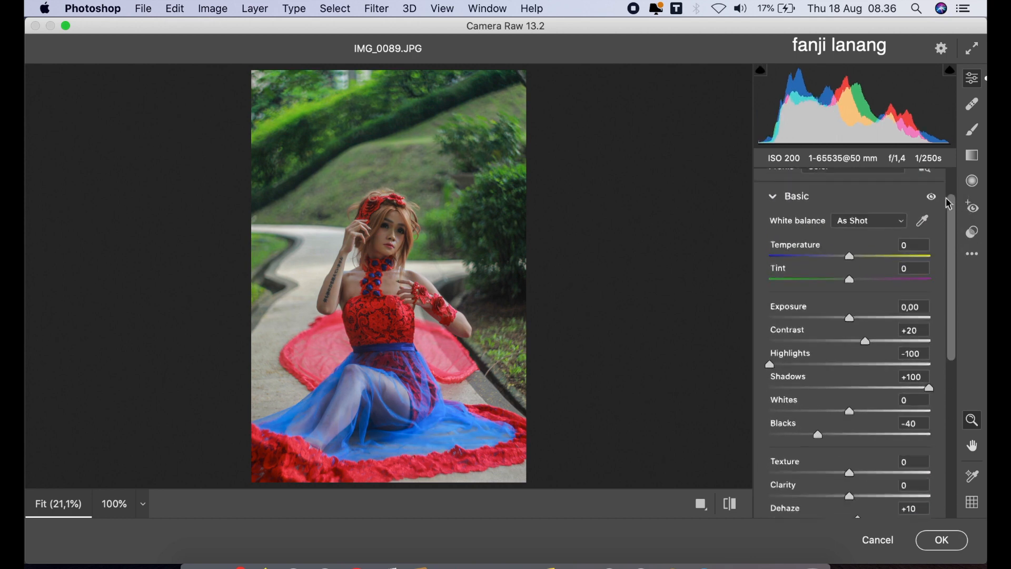
left_click(779, 197)
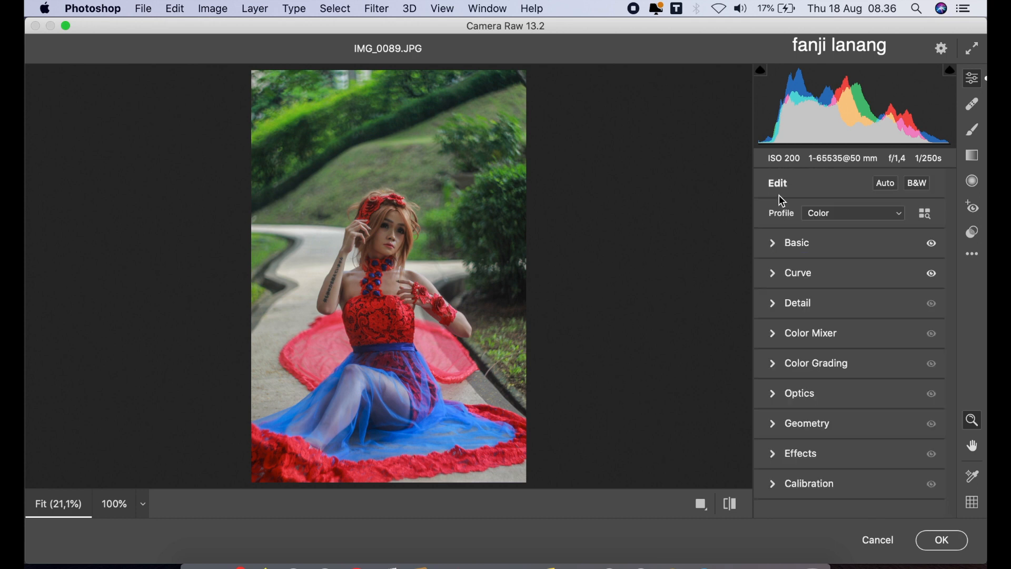
Shift the Color Mixer hues of Yellows to -15, Greens to -20 and Aquas to +19
left_click(774, 334)
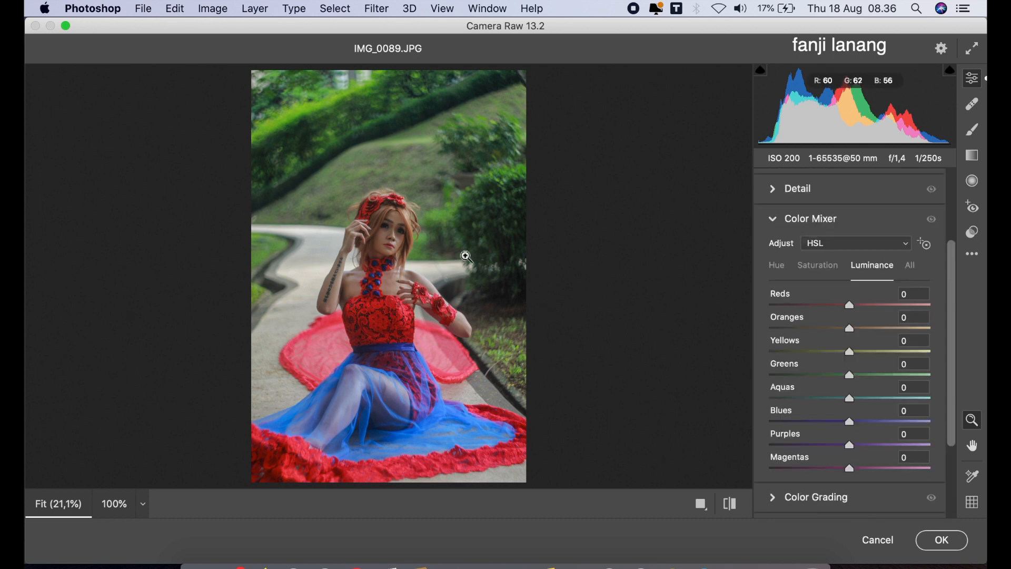
left_click(778, 266)
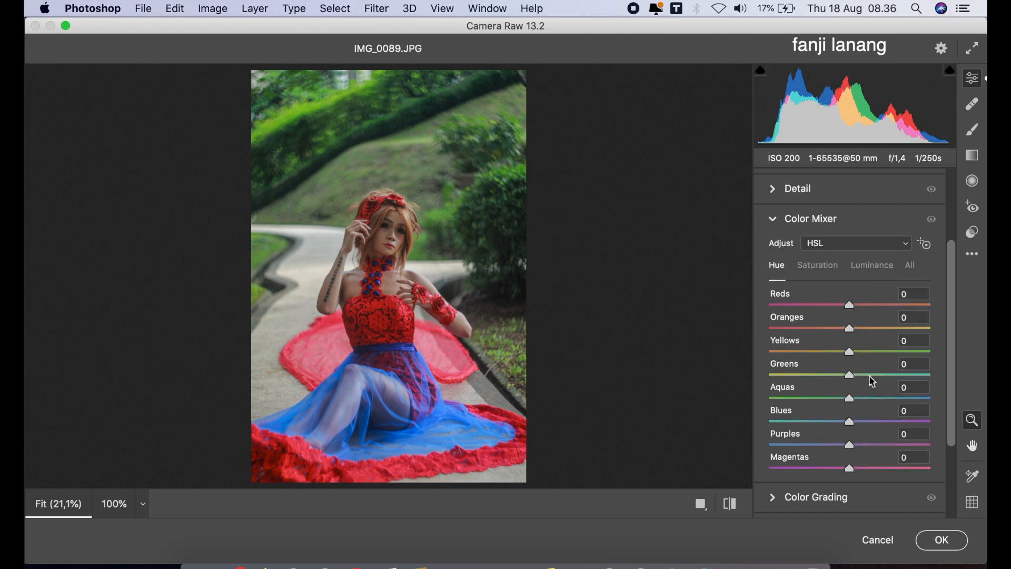
left_click(834, 375)
mouse_move(835, 380)
left_mouse_down()
mouse_move(767, 383)
mouse_move(844, 388)
mouse_move(852, 399)
mouse_move(837, 399)
left_mouse_up()
mouse_move(854, 357)
left_mouse_down()
mouse_move(747, 354)
mouse_move(978, 349)
mouse_move(782, 350)
mouse_move(927, 350)
mouse_move(841, 362)
left_mouse_up()
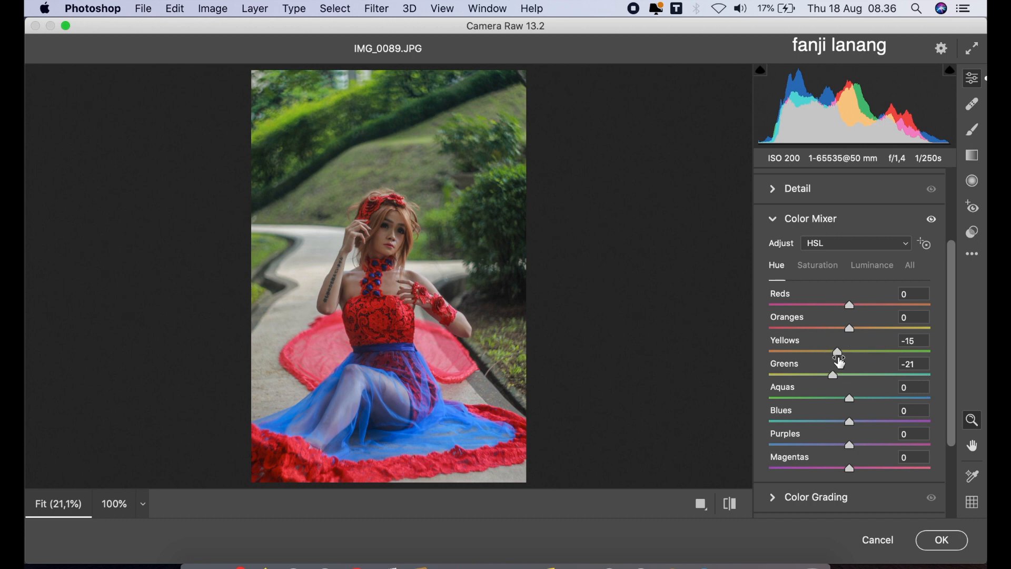
left_click_drag(855, 400, 835, 379)
Shift the hues of Oranges to +5 and Blues to -1, and compare the photo with its original version
left_click(857, 330)
left_click_drag(857, 332, 852, 334)
left_click(838, 422)
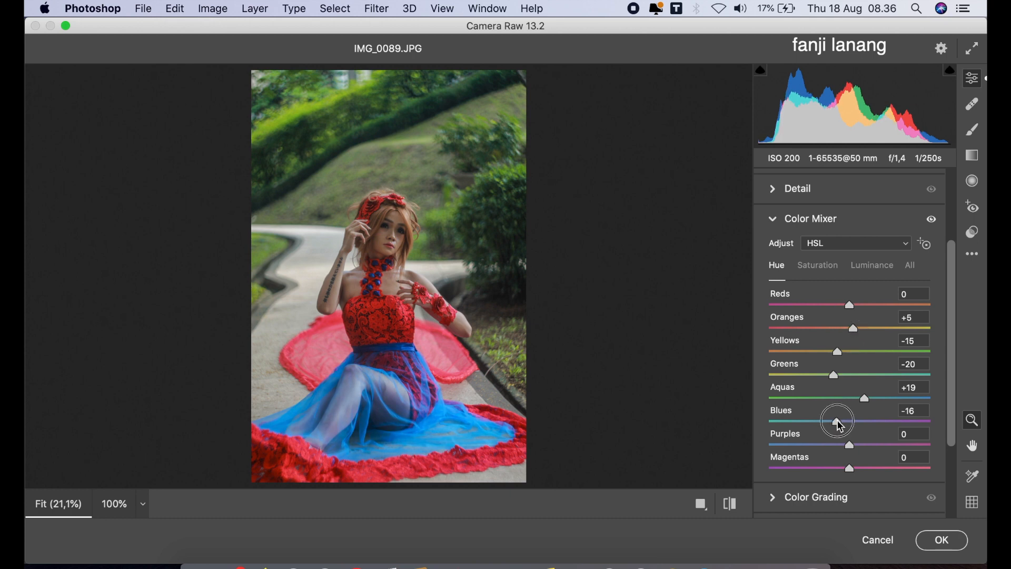
mouse_move(838, 422)
left_mouse_down()
mouse_move(859, 420)
mouse_move(851, 433)
left_mouse_up()
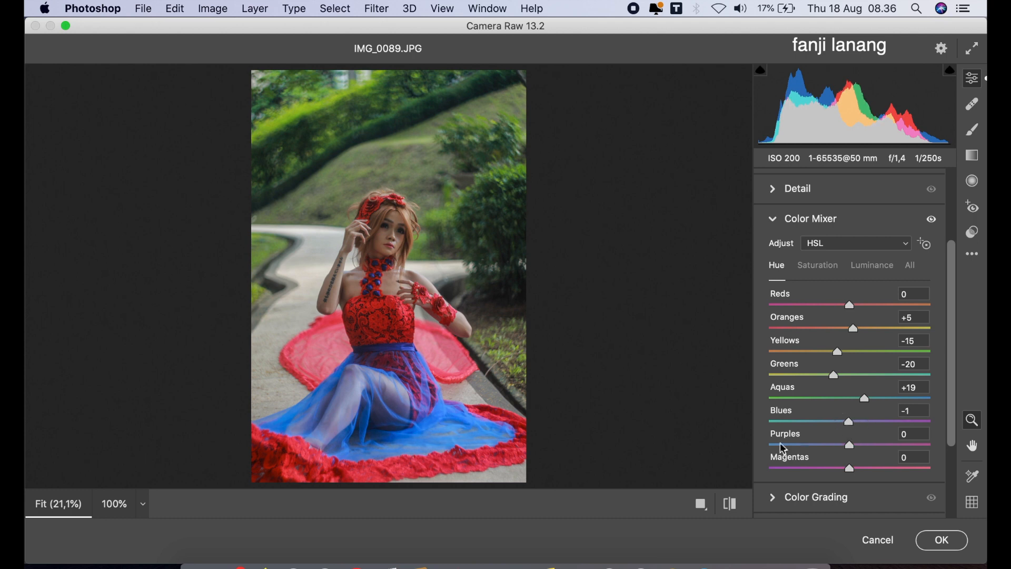
left_click(730, 504)
left_click(733, 506)
Set the Color Mixer saturation of Greens to -50 and Yellows to +25
left_click(818, 268)
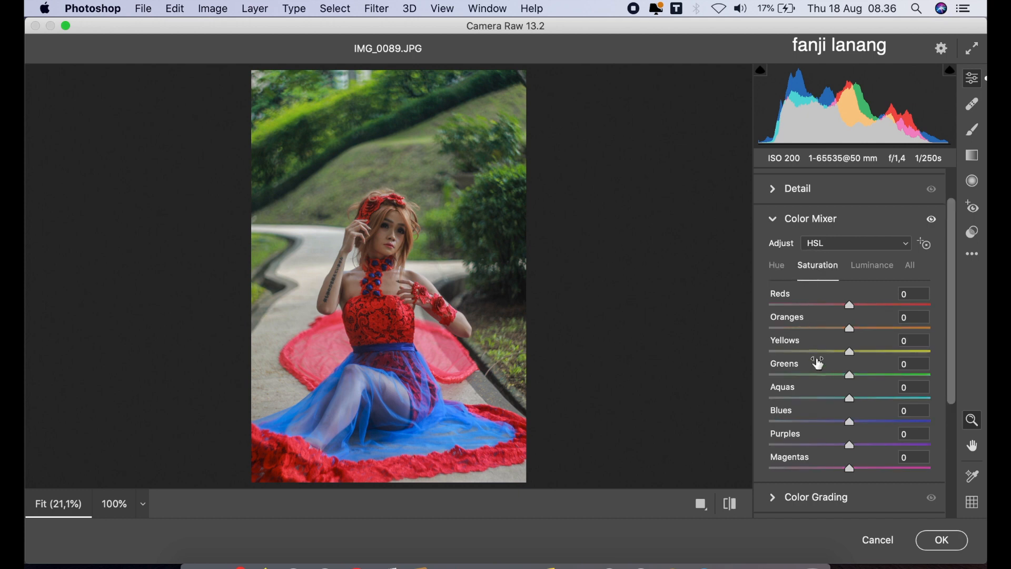
left_click(833, 376)
left_click_drag(797, 378, 812, 398)
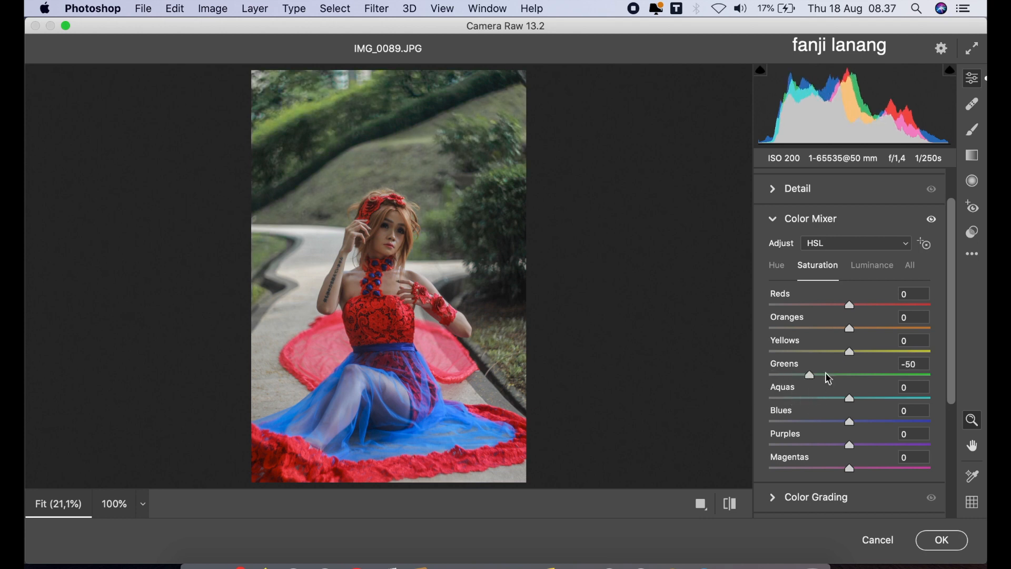
left_click_drag(836, 358, 873, 395)
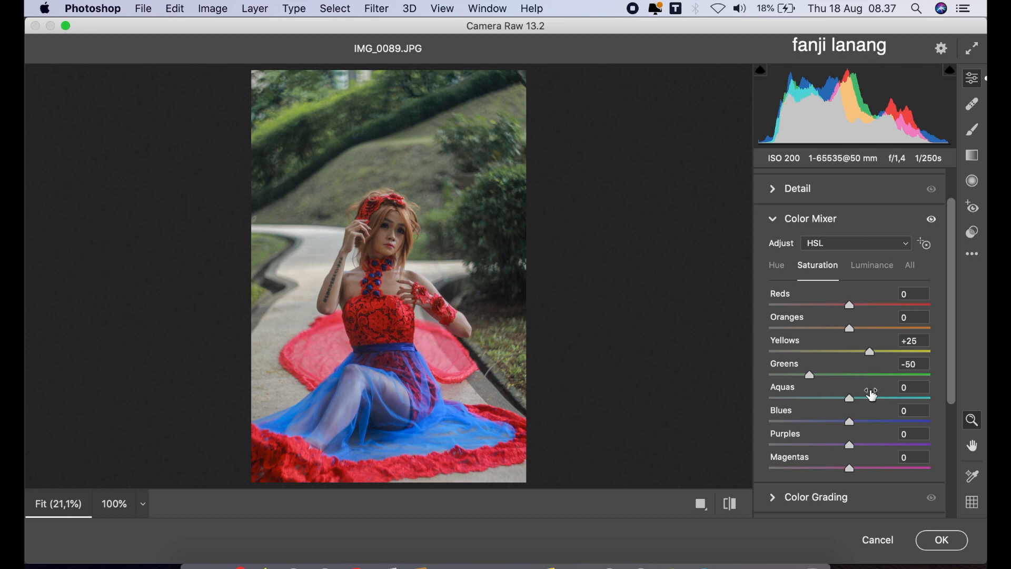
Raise the luminance of Oranges to +25 and compare the result with the original photo
left_click(873, 267)
left_click_drag(869, 332, 871, 363)
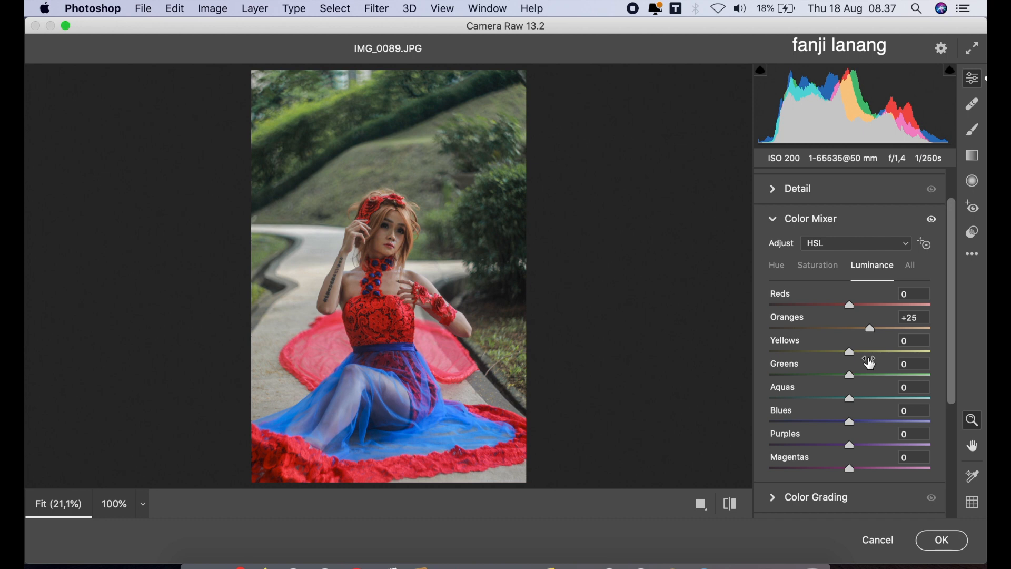
left_click(733, 509)
left_click(734, 508)
left_click(774, 220)
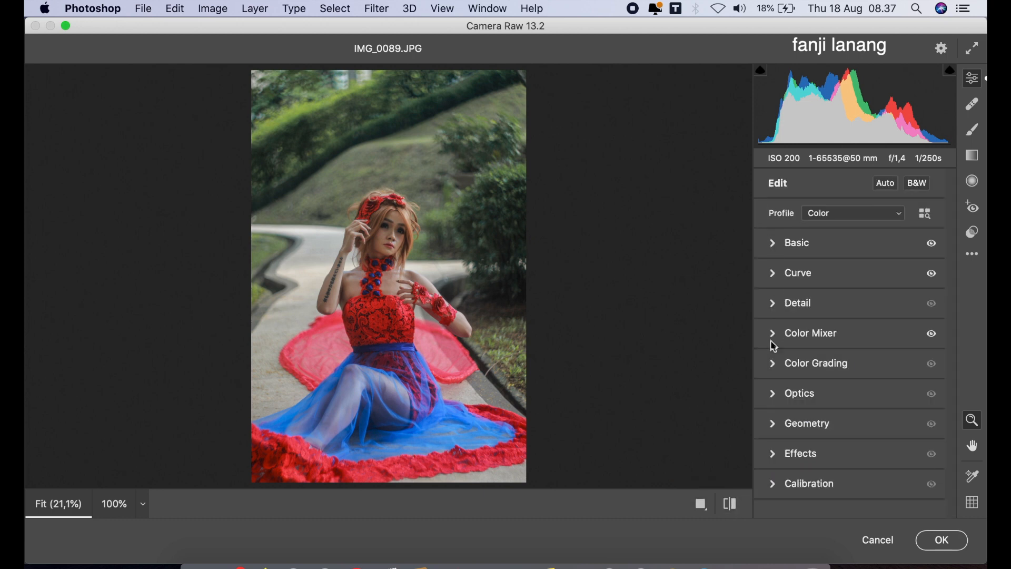
Try tinting the Color Grading midtones with hue 190 and saturation 15
left_click(772, 368)
left_click(863, 206)
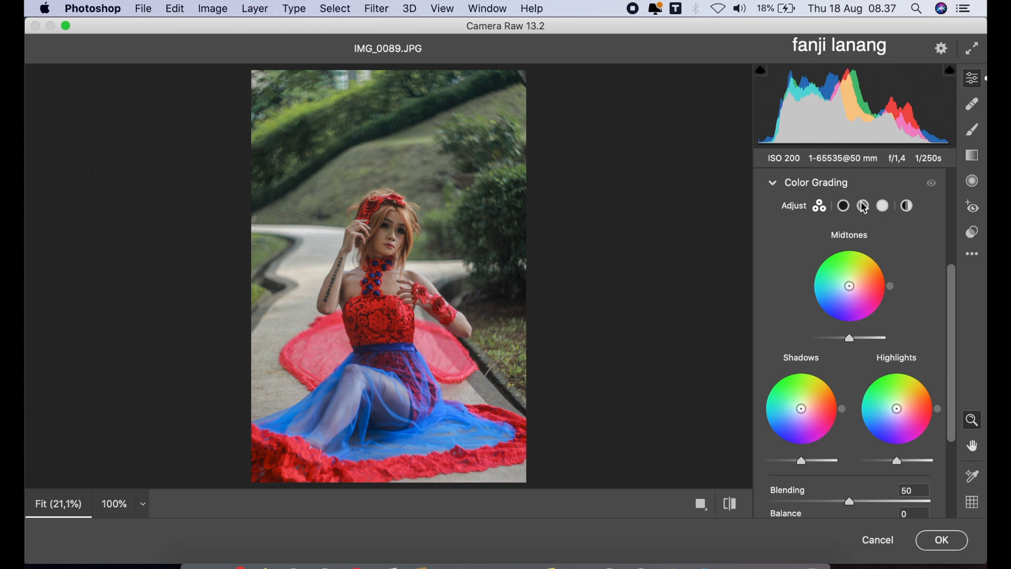
left_click(854, 415)
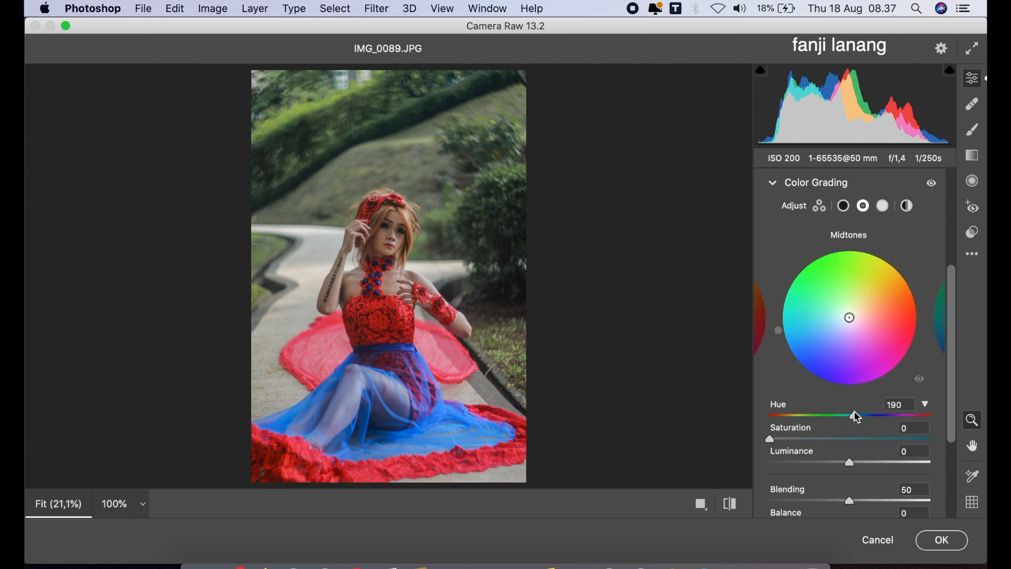
left_click_drag(792, 446, 796, 446)
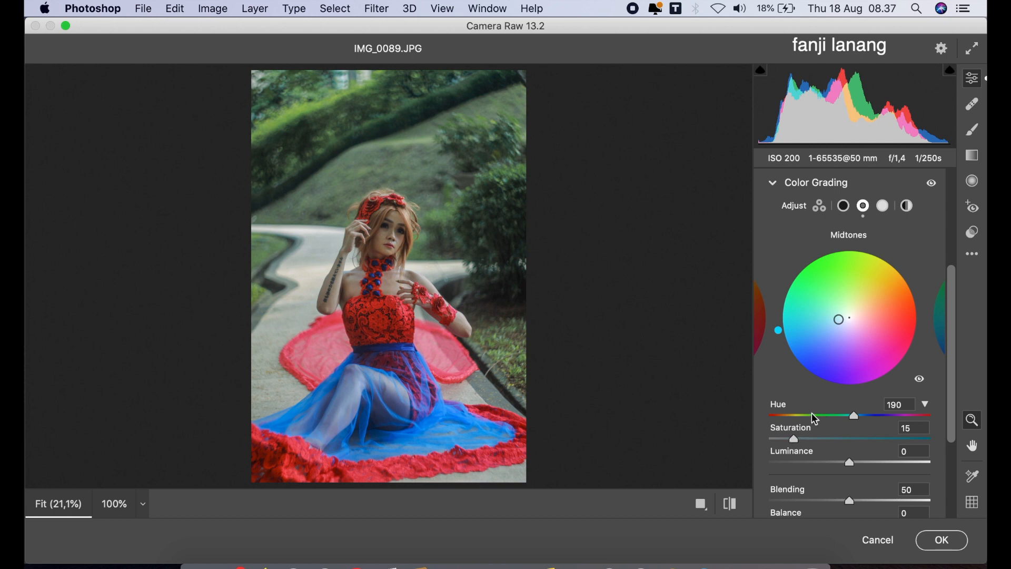
Change the midtone tint to a yellow hue with a lower saturation
left_click(797, 417)
left_click_drag(795, 415, 795, 444)
left_click_drag(788, 439, 787, 441)
left_click(773, 184)
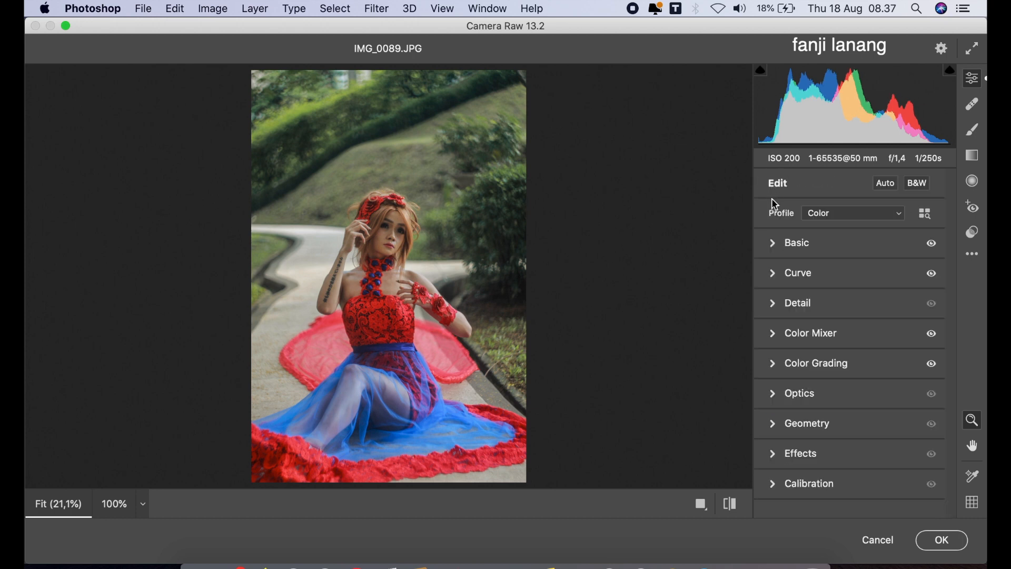
Darken the photo's corners with a strong negative Optics vignette
left_click(777, 394)
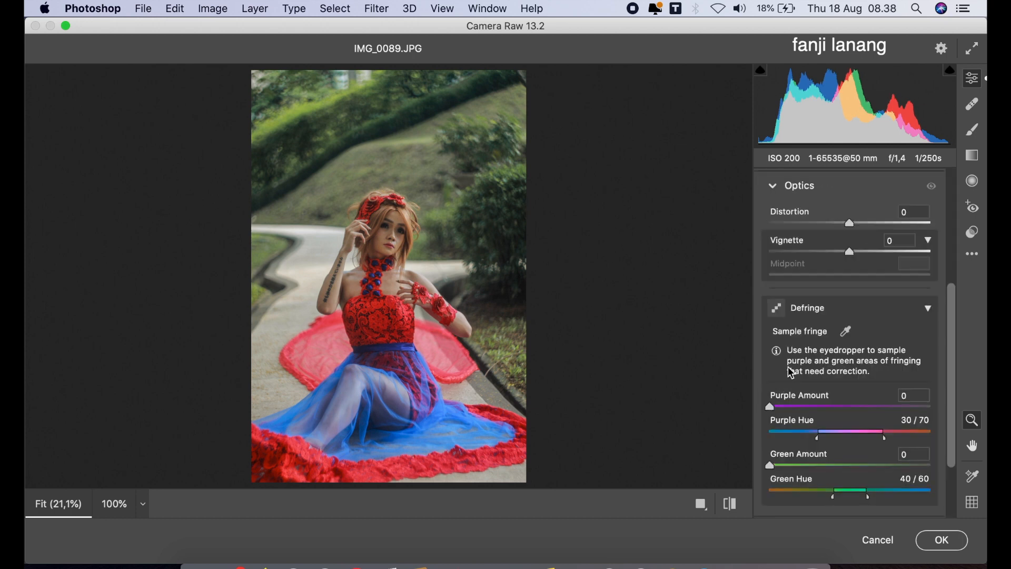
left_click(814, 254)
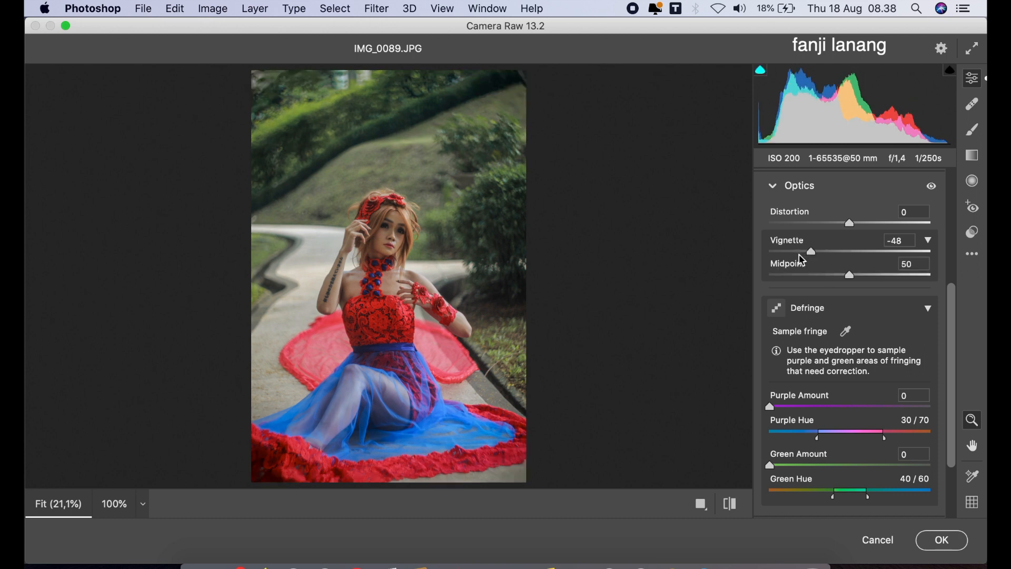
left_click_drag(799, 253, 789, 276)
left_click(774, 187)
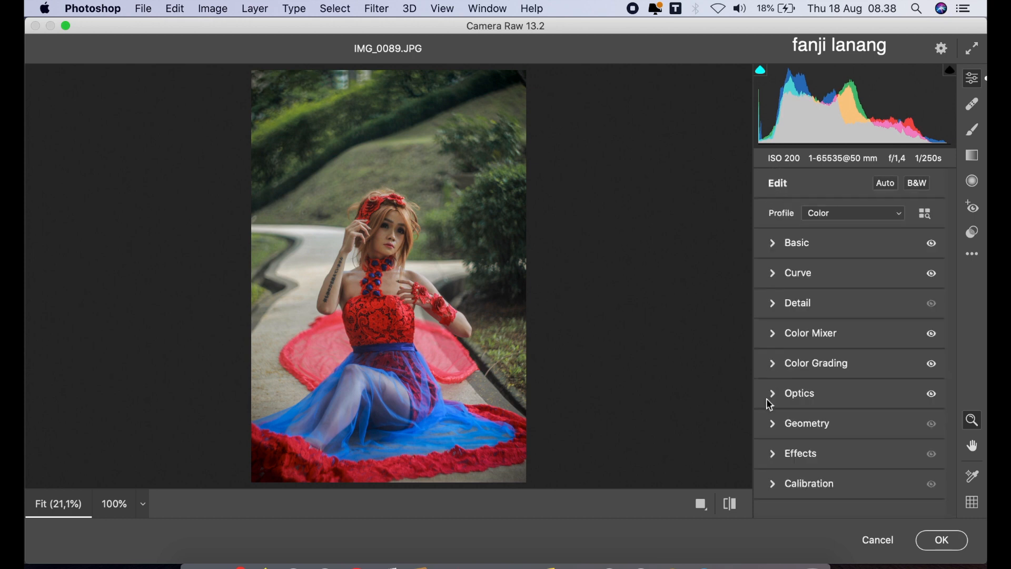
Set the Calibration primary hues to Red +20, Green +60 and Blue -15
left_click(775, 490)
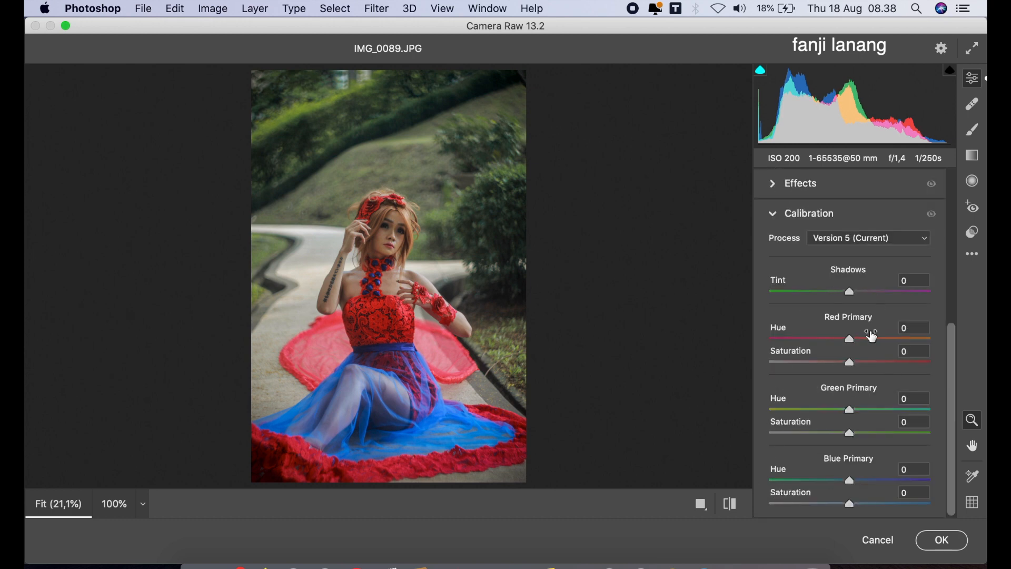
left_click_drag(878, 342, 866, 350)
left_click_drag(869, 413, 898, 419)
left_click_drag(839, 480, 842, 489)
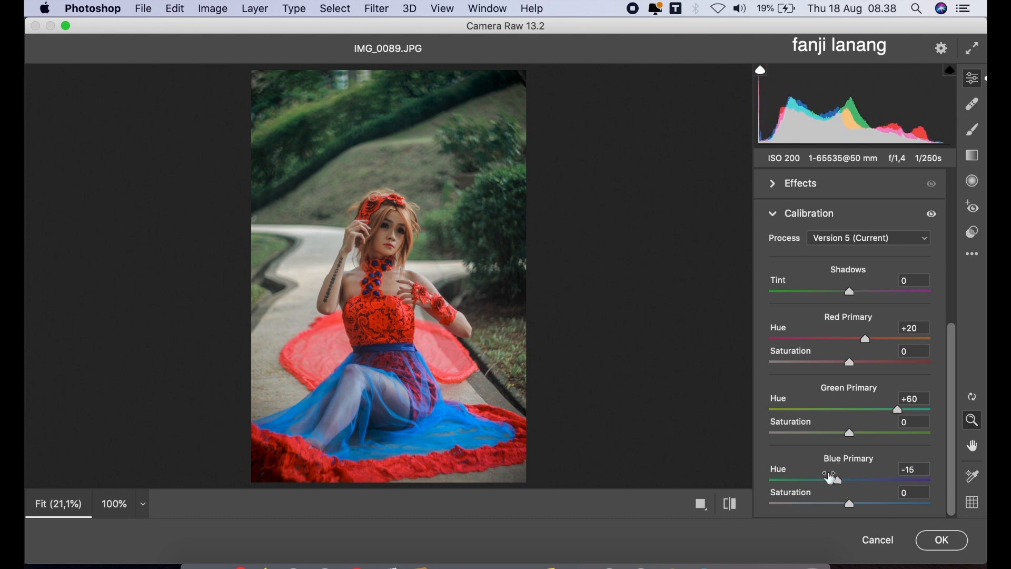
Compare the graded photo with its original look, and apply the Camera Raw adjustments to the duplicated layer
left_click(731, 504)
left_click(731, 504)
left_click(776, 217)
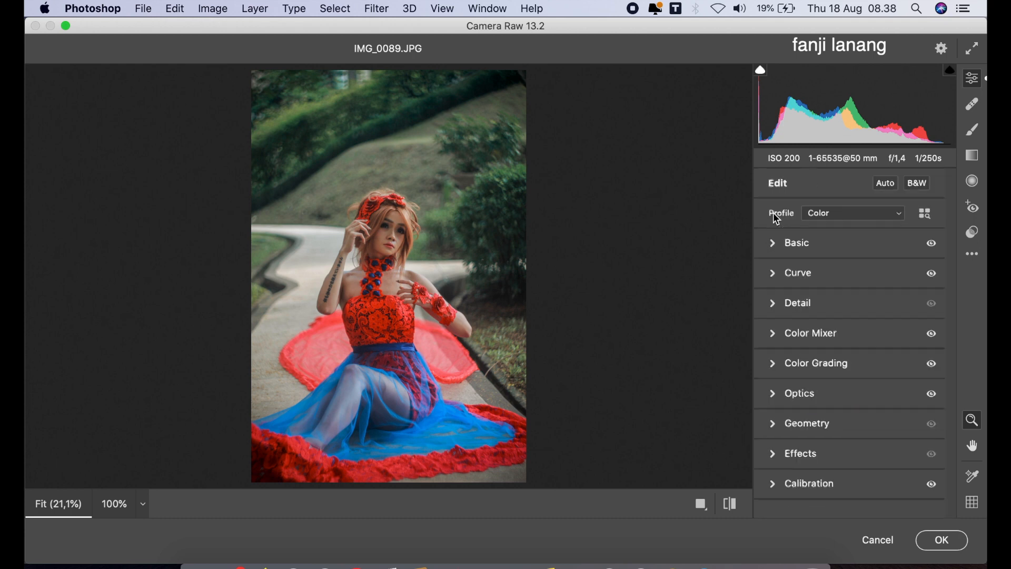
left_click(730, 504)
left_click(730, 504)
left_click(932, 540)
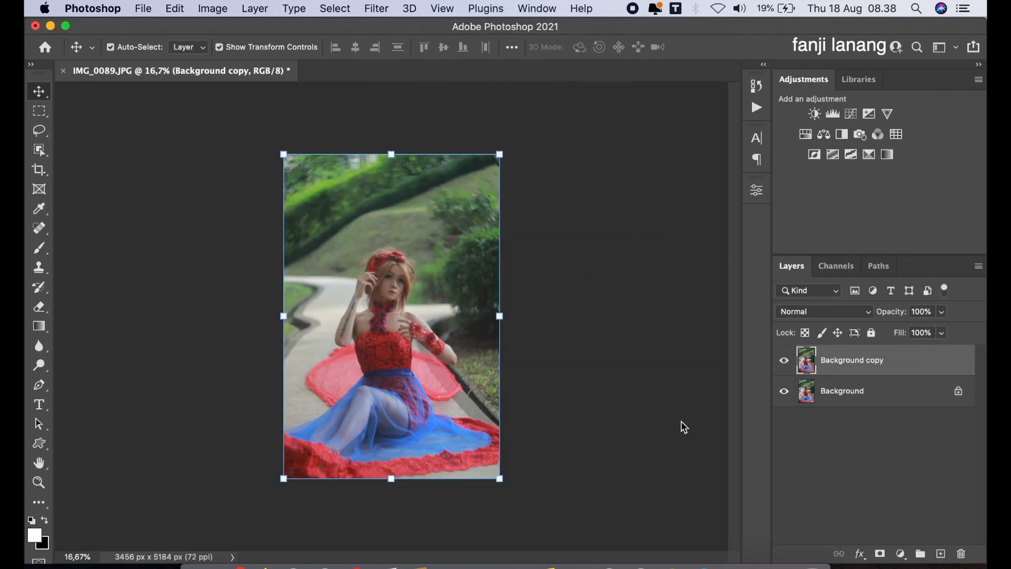
Add a Brightness/Contrast adjustment layer with brightness 18 and slightly raised contrast, and compare the photo with and without it
left_click(899, 552)
left_click(894, 314)
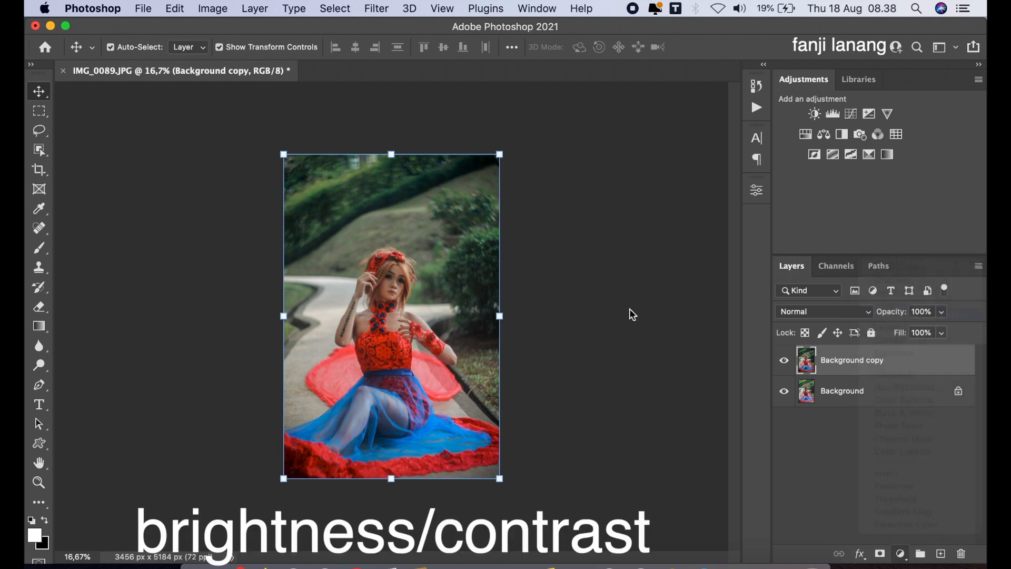
left_click(638, 270)
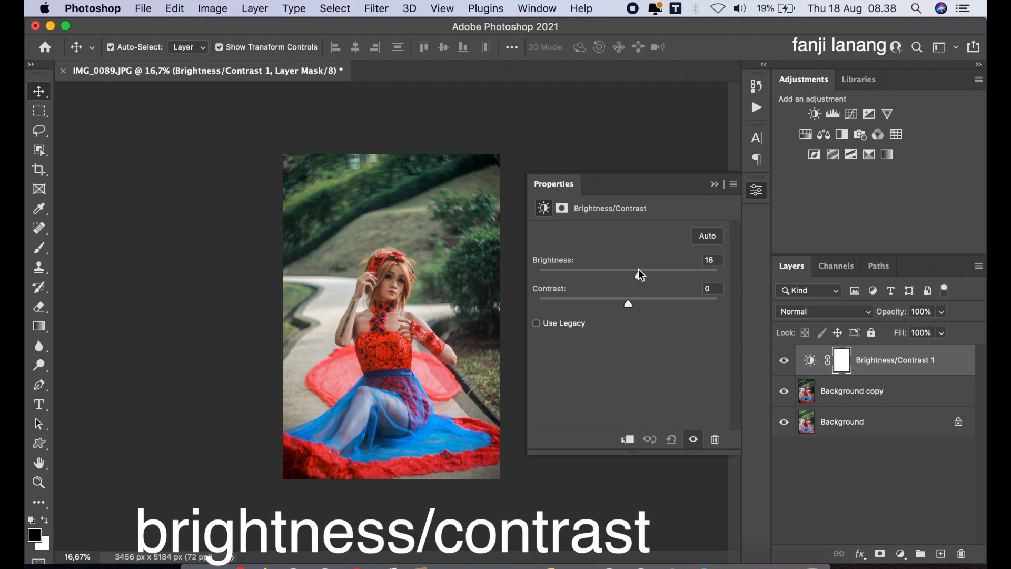
left_click_drag(638, 277, 637, 306)
left_click(717, 186)
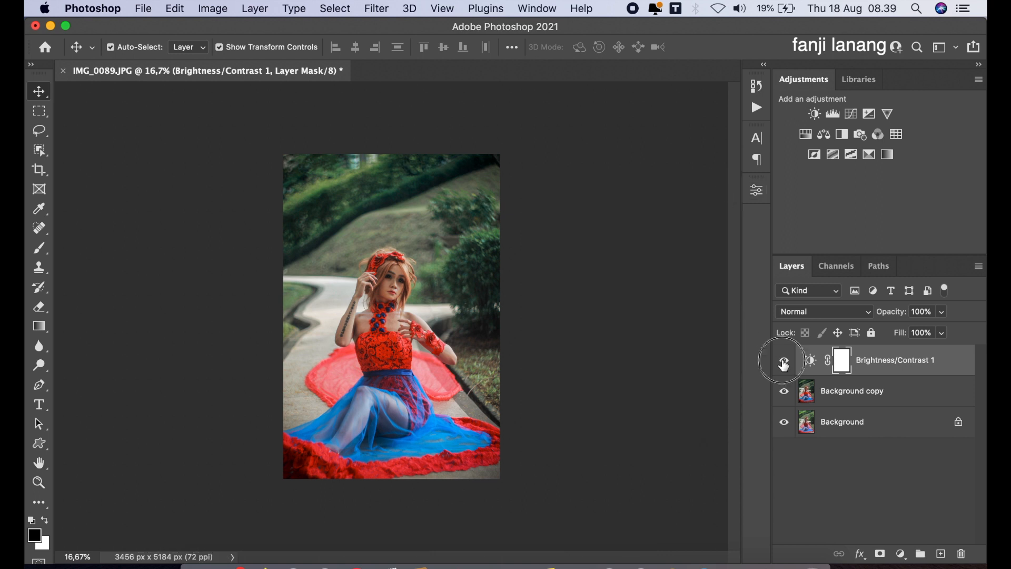
left_click(784, 361)
left_click(783, 362)
Stamp a white signature on a new layer in the photo's lower-right corner, using the signature brush at size 600
left_click(941, 553)
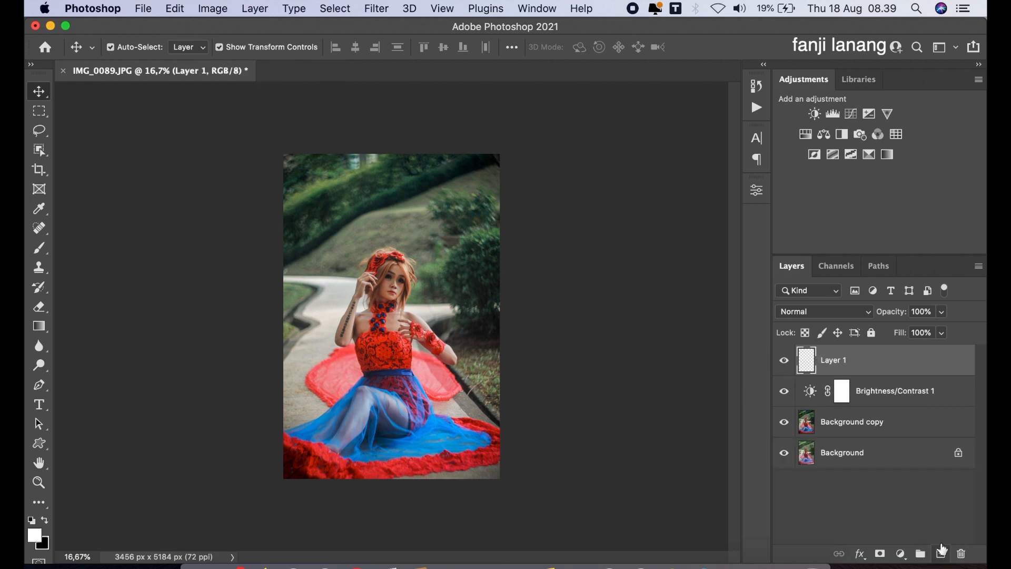
left_click(40, 248)
key("x")
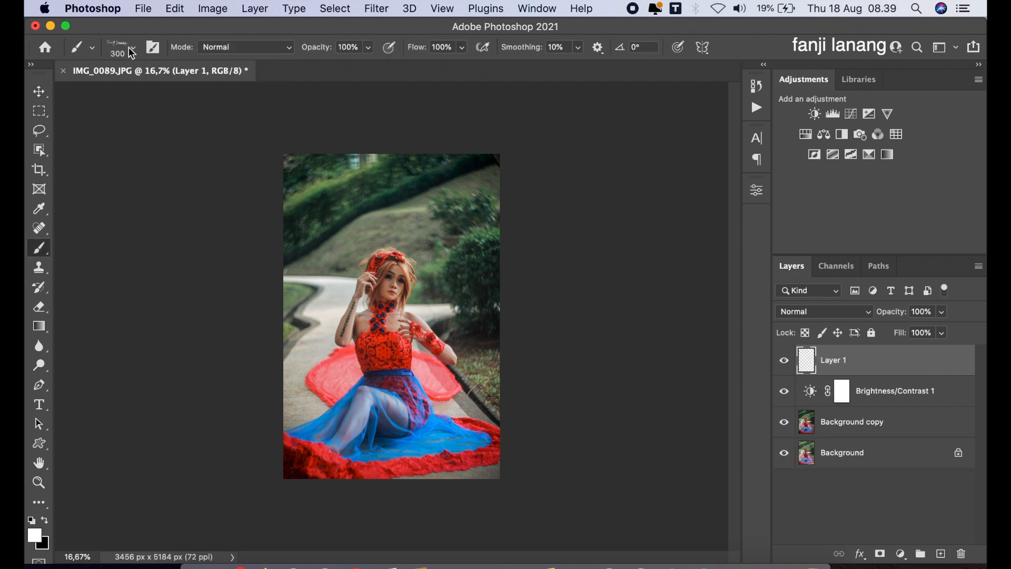
left_click(132, 51)
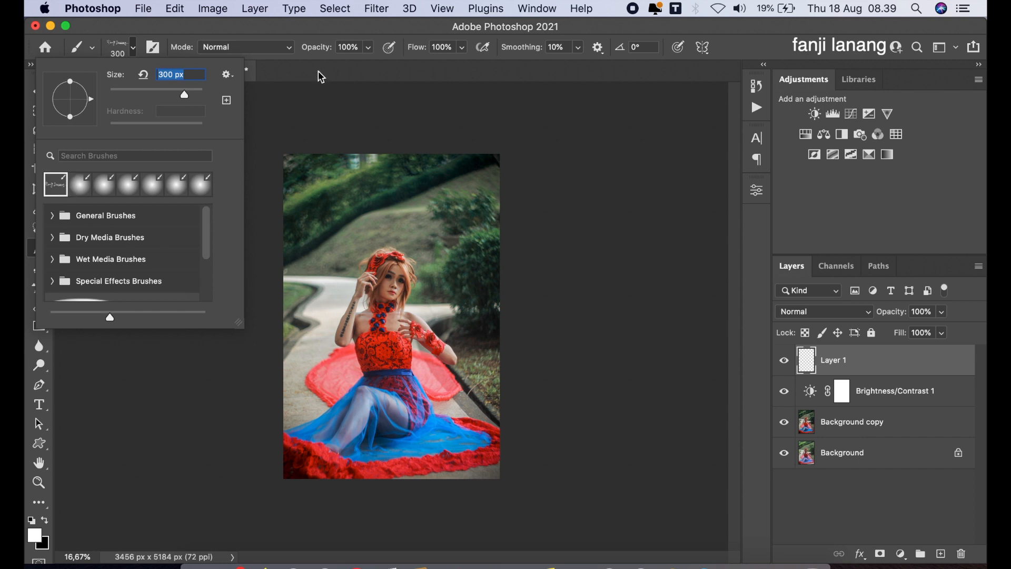
left_click(321, 76)
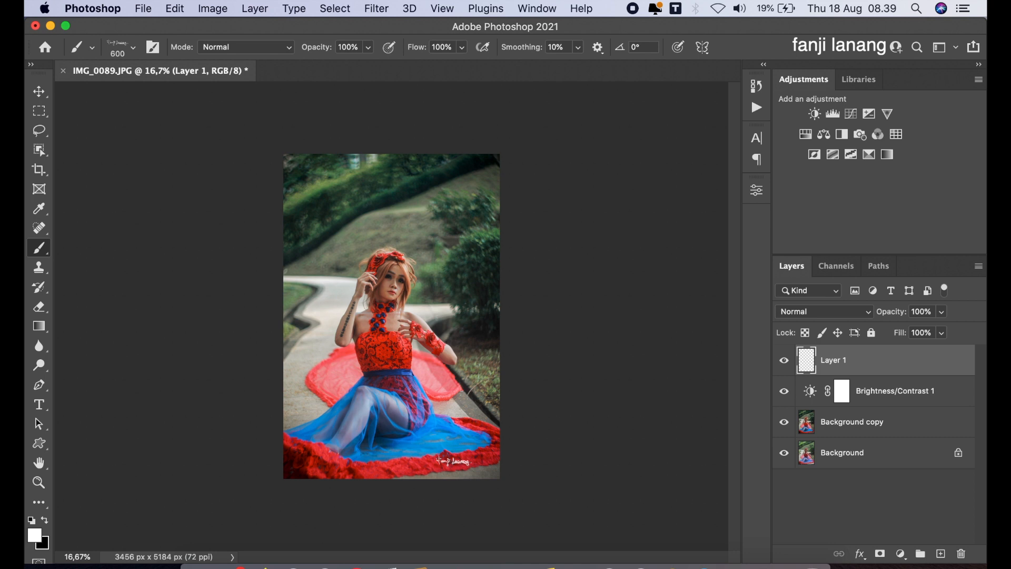
left_click(474, 467)
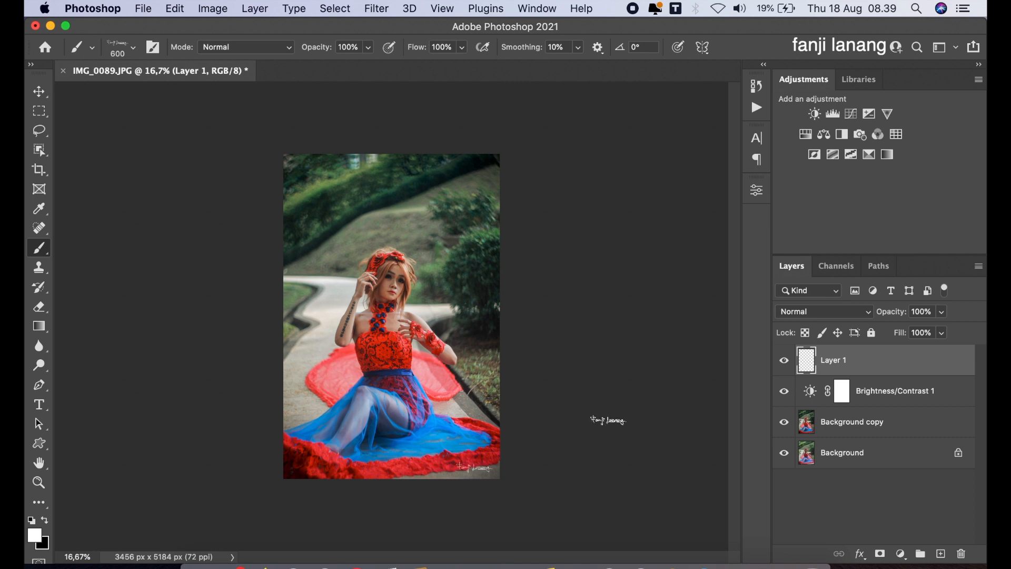